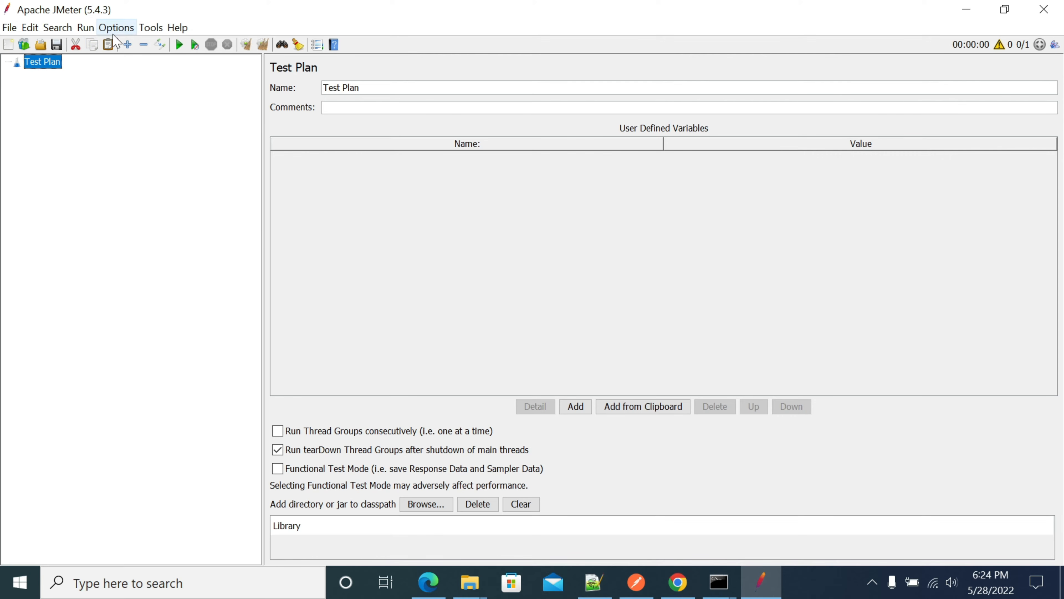
# - Review the installed and available plugins in the JMeter Plugins Manager, including Custom JMeter Functions, and close it
pyautogui.click(116, 27)
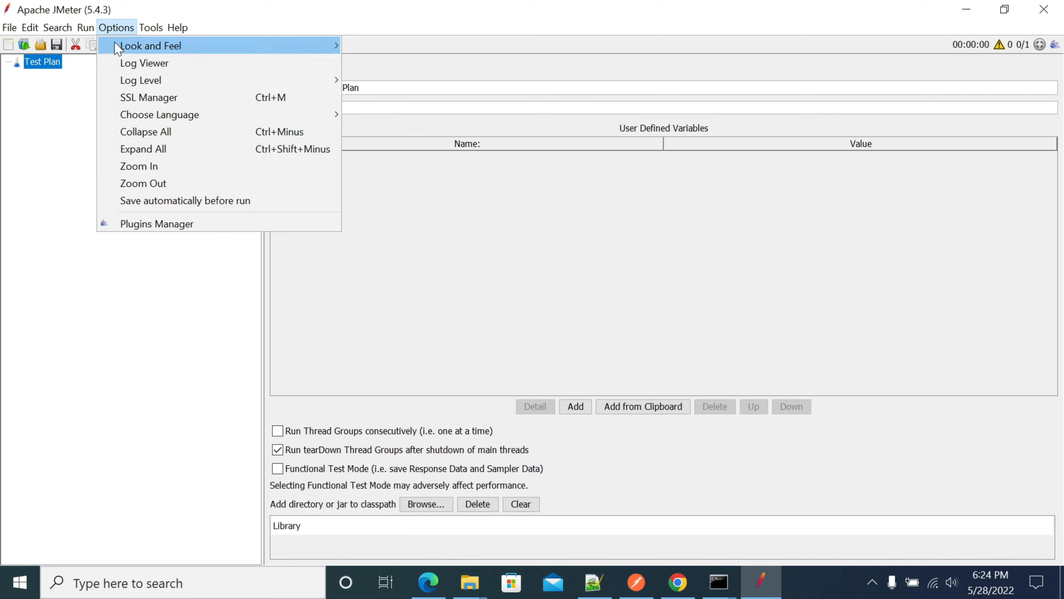
pyautogui.click(170, 227)
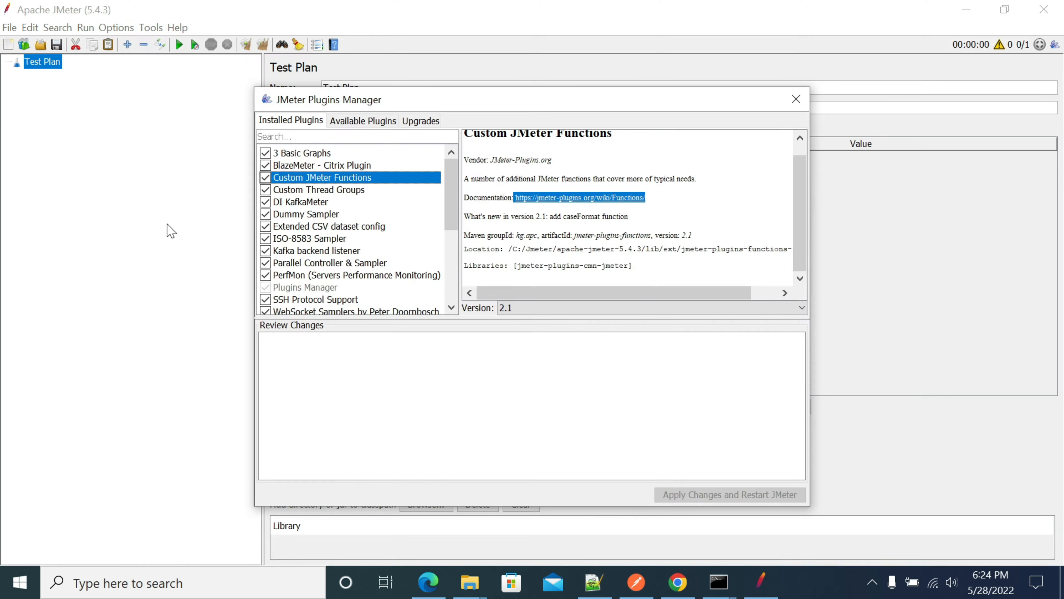
pyautogui.click(343, 121)
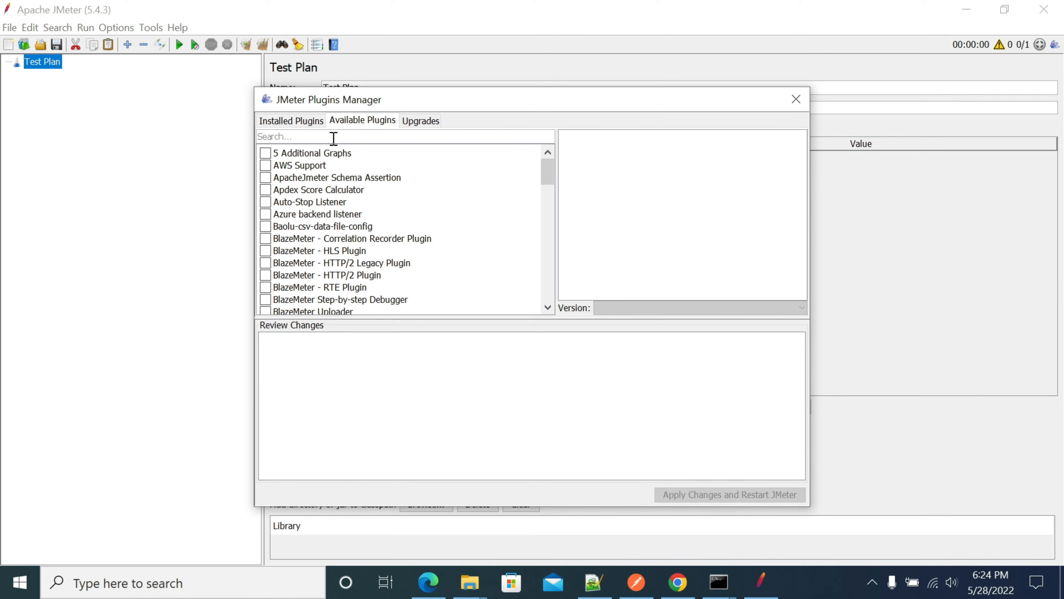
pyautogui.click(300, 123)
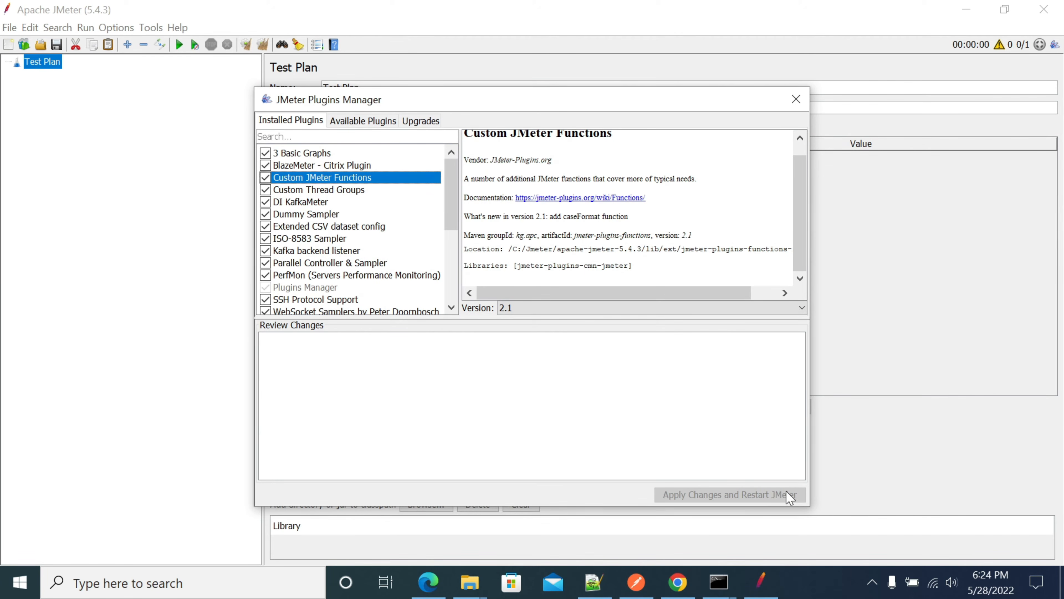
pyautogui.click(796, 99)
# - Open the Function Helper and choose the base64Encode function
pyautogui.click(150, 29)
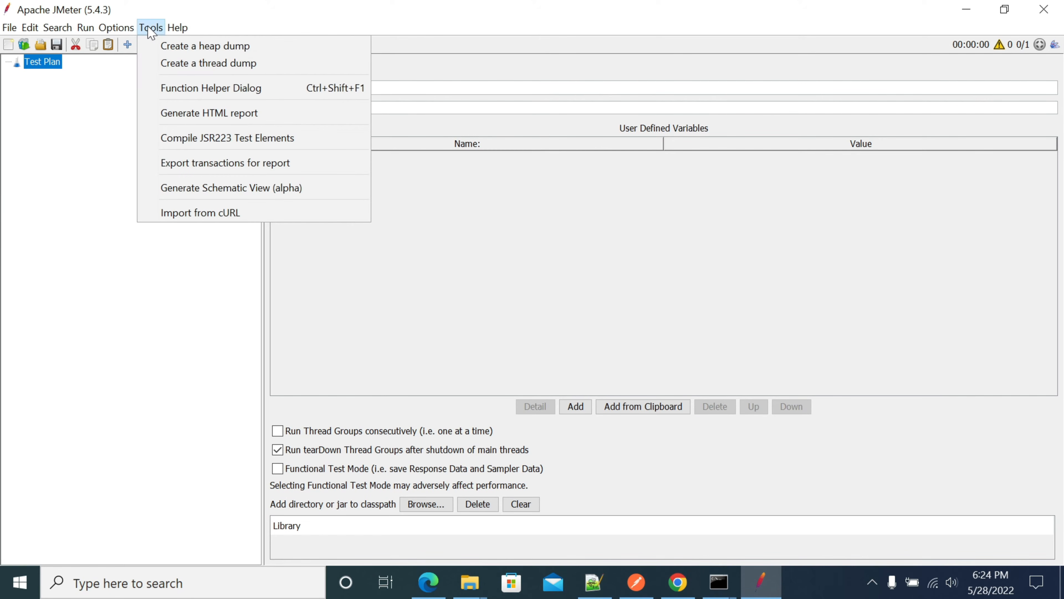
pyautogui.moveTo(114, 29)
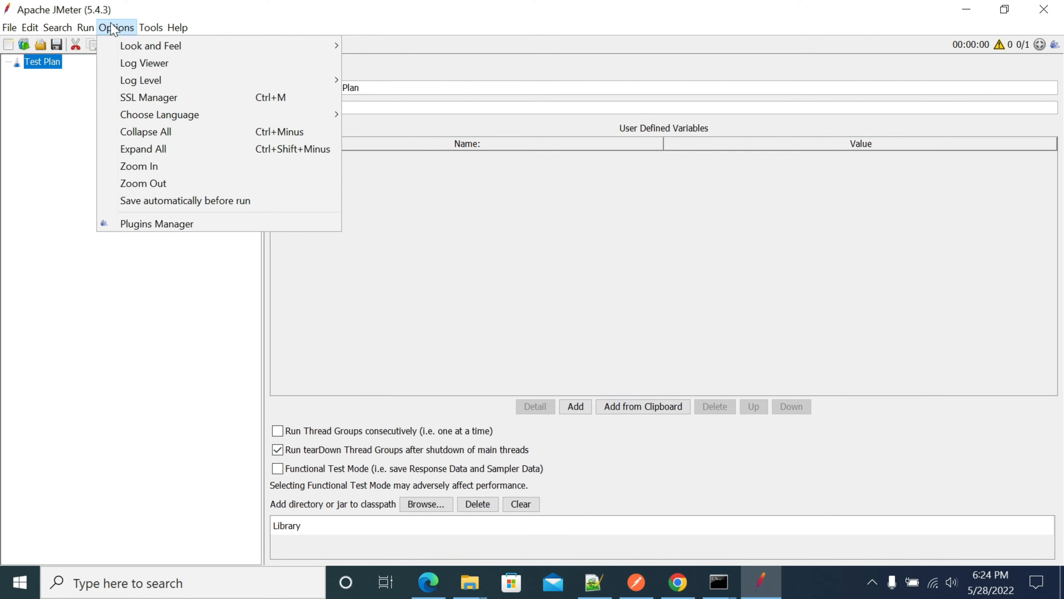
pyautogui.moveTo(152, 28)
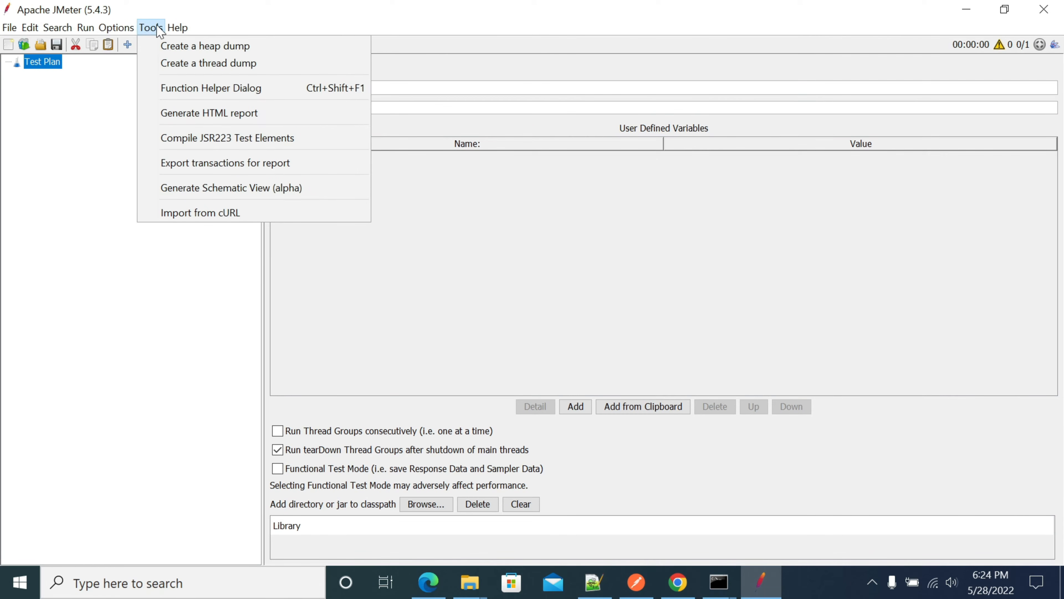
pyautogui.click(204, 93)
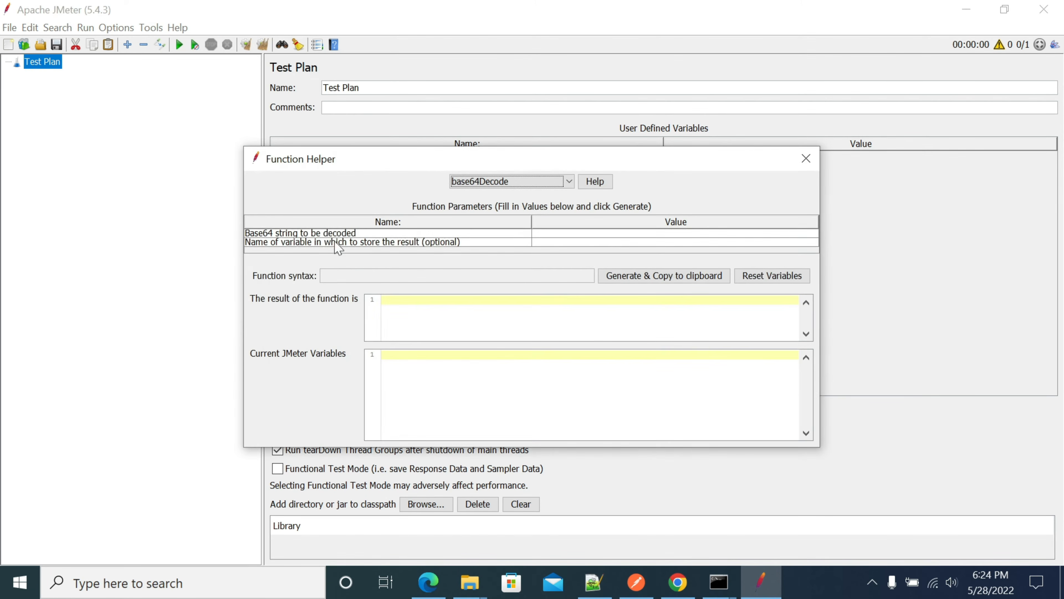
pyautogui.click(532, 179)
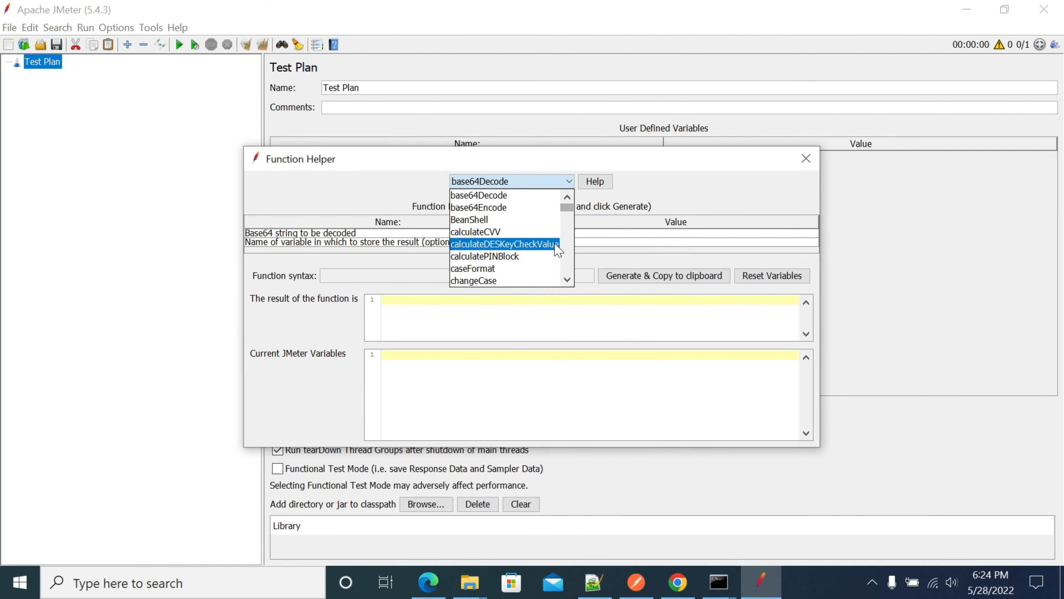
pyautogui.click(493, 210)
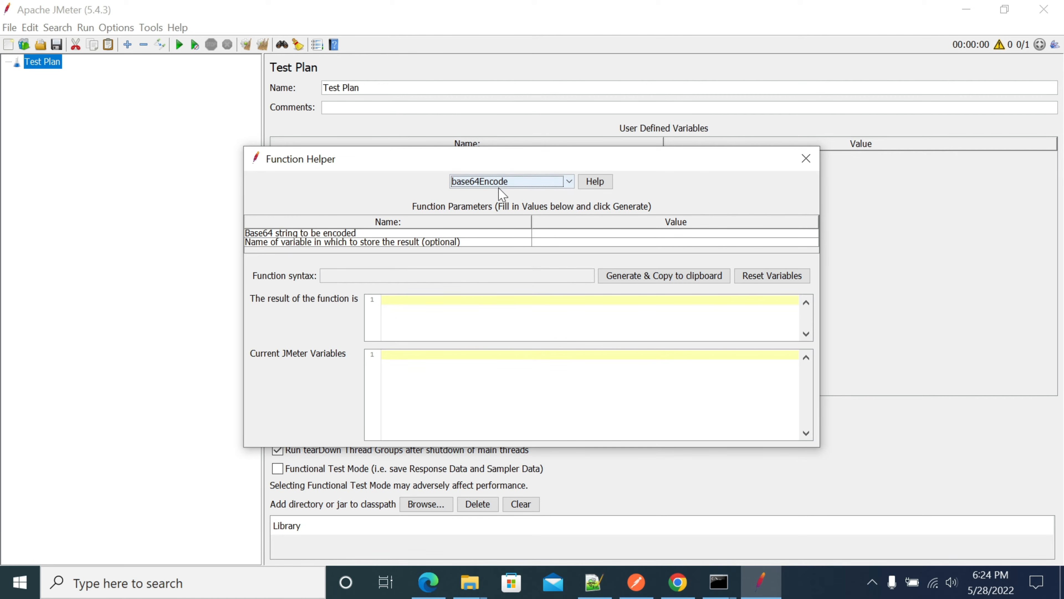
# - Enter taskinomplete as the string to encode, generate and copy the base64Encode function call, and close the Function Helper
pyautogui.doubleClick(540, 232)
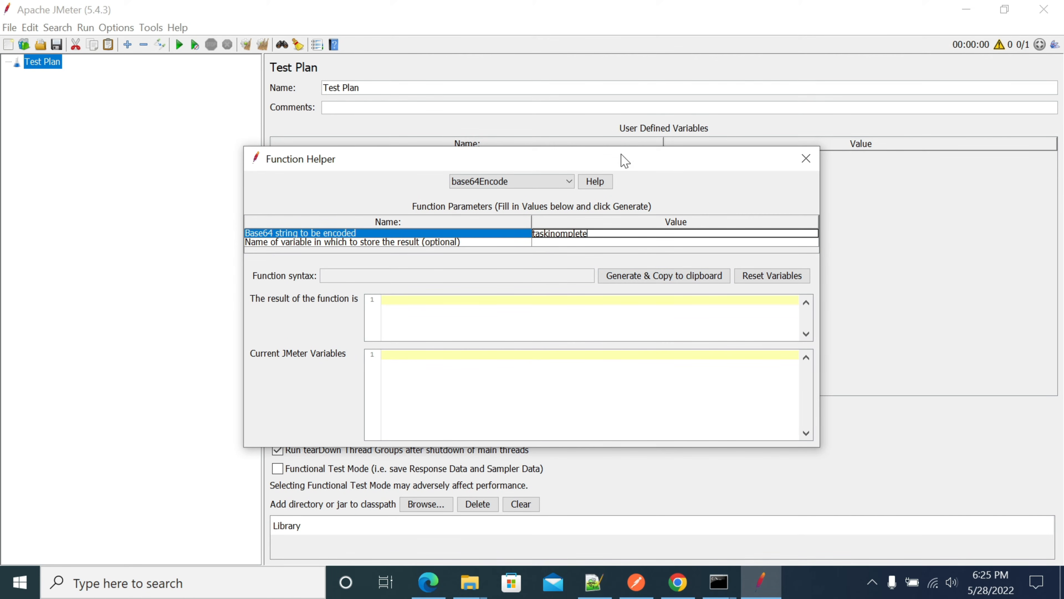
pyautogui.moveTo(617, 156); pyautogui.dragTo(617, 72)
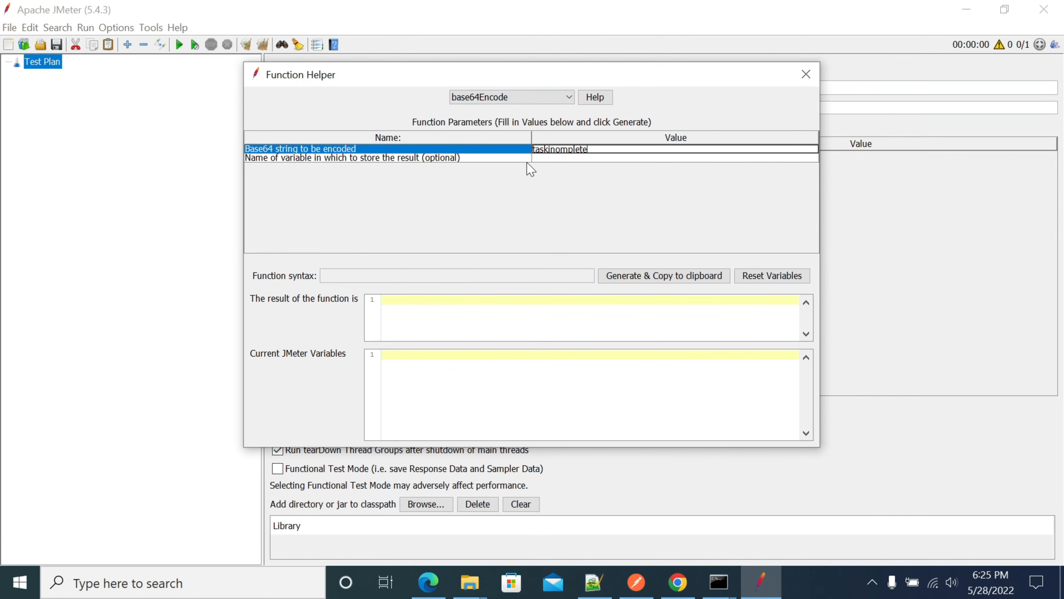
pyautogui.click(655, 276)
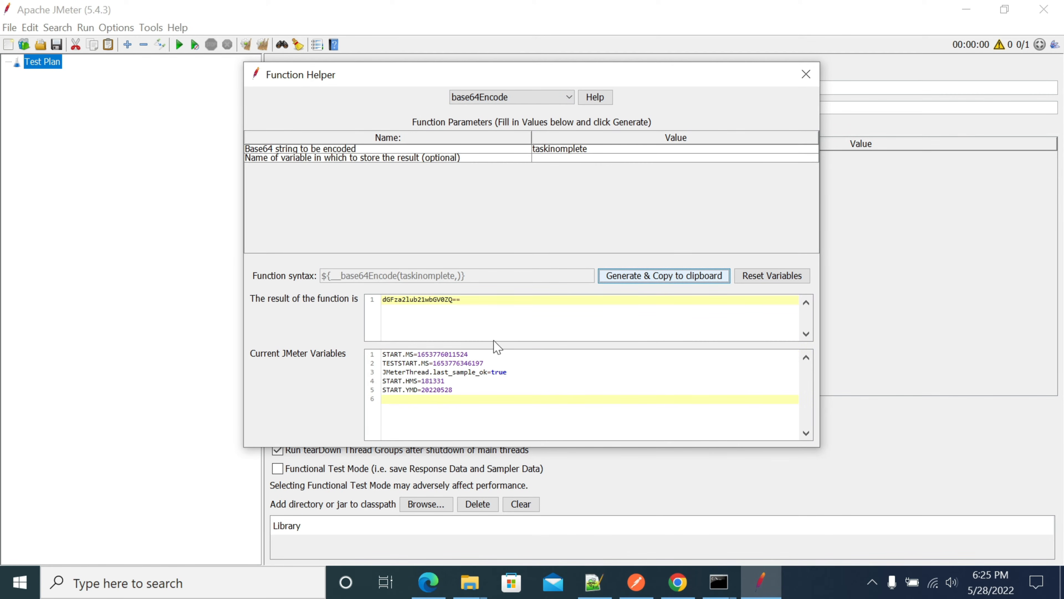
pyautogui.moveTo(485, 306); pyautogui.dragTo(386, 303)
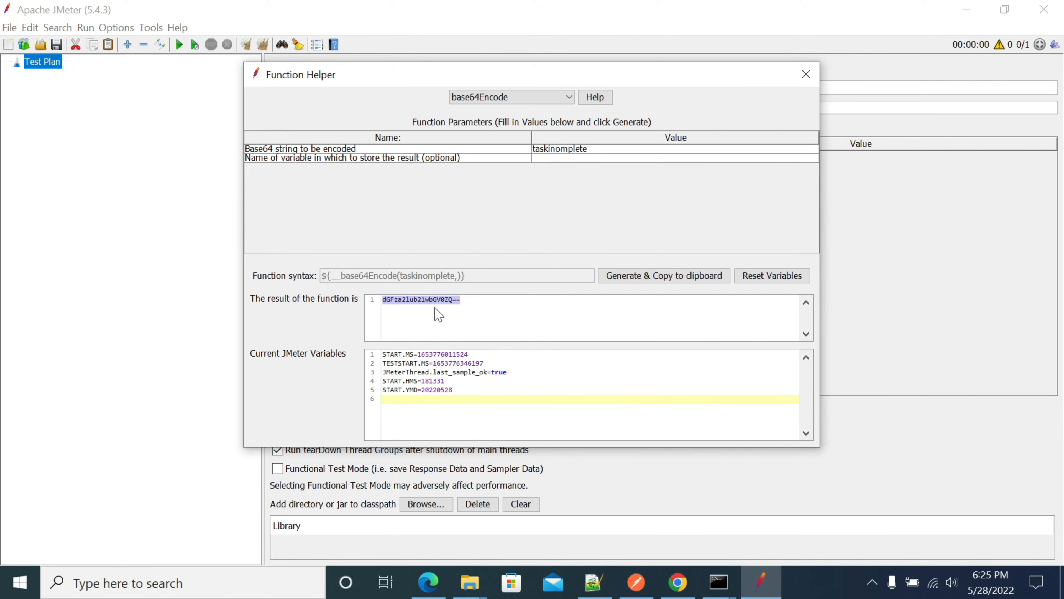
pyautogui.click(658, 277)
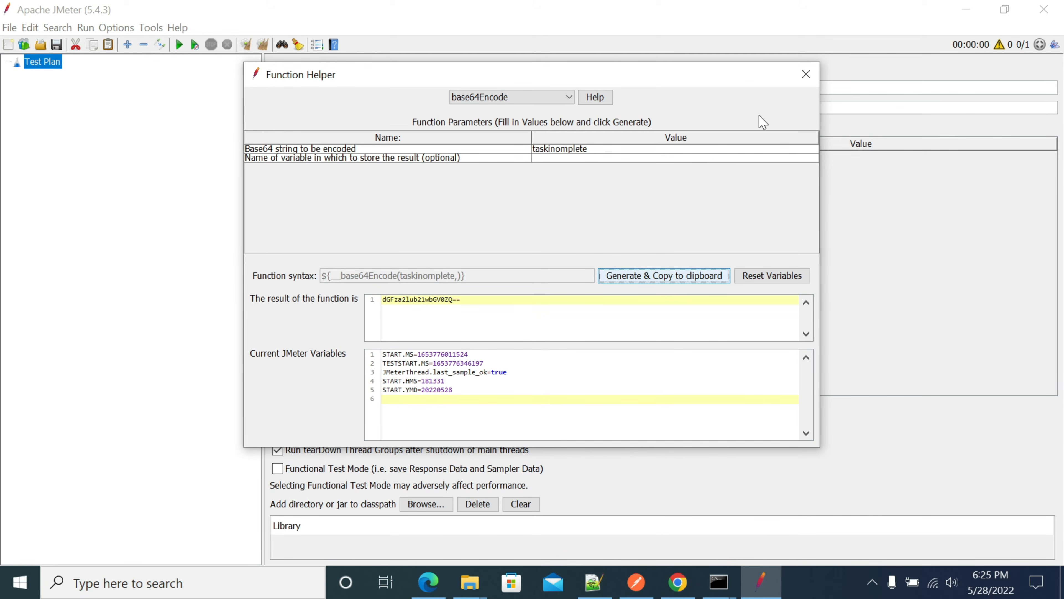
pyautogui.click(806, 74)
# - Add a Thread Group to the Test Plan
pyautogui.rightClick(46, 63)
pyautogui.moveTo(135, 74)
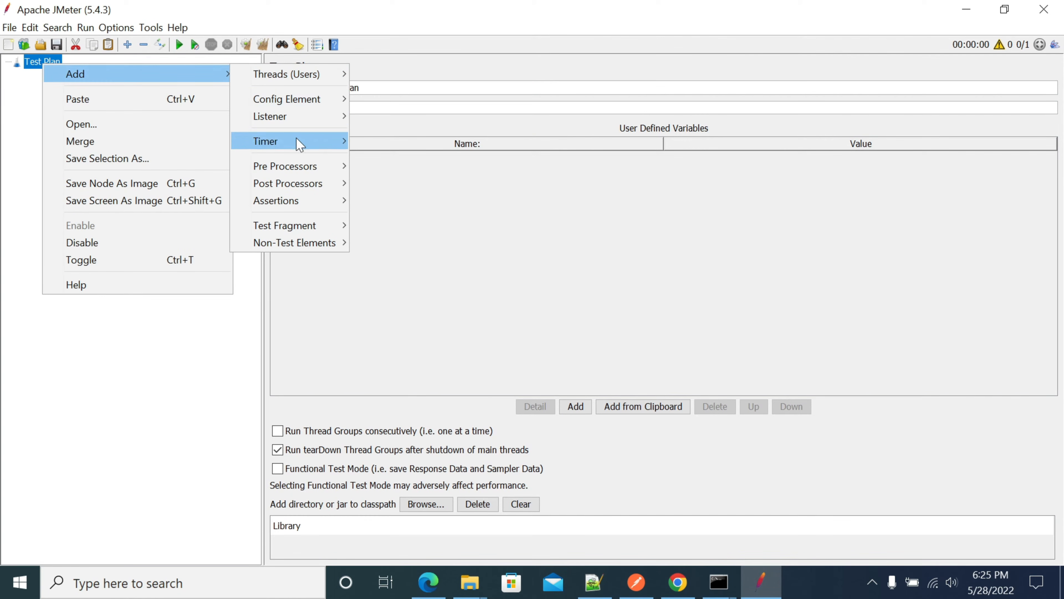
pyautogui.moveTo(308, 74)
pyautogui.click(416, 75)
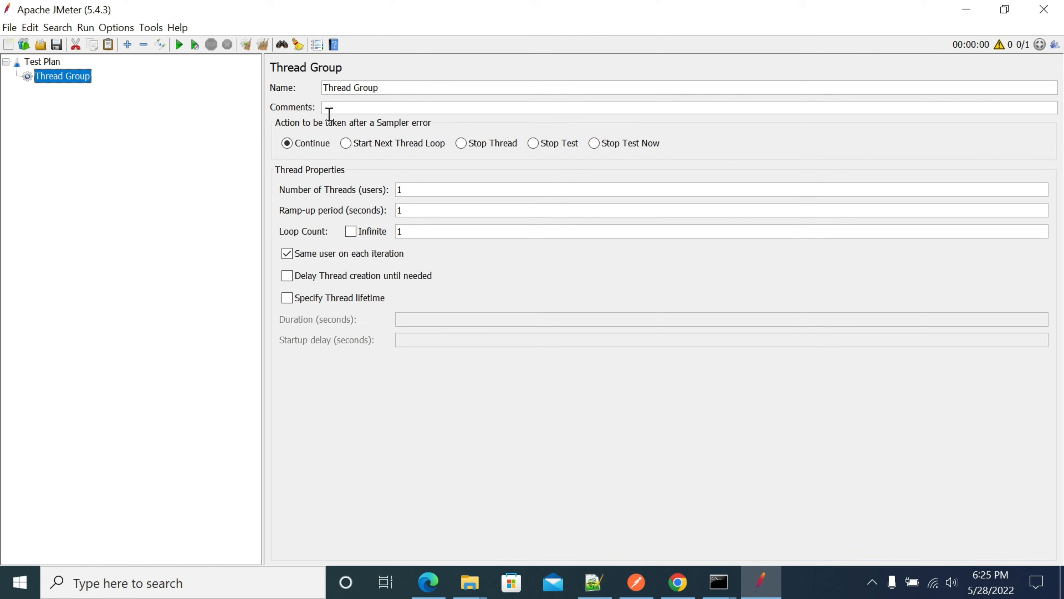
# - Add a jp@gc - Dummy Sampler to the Thread Group
pyautogui.rightClick(79, 77)
pyautogui.moveTo(145, 82)
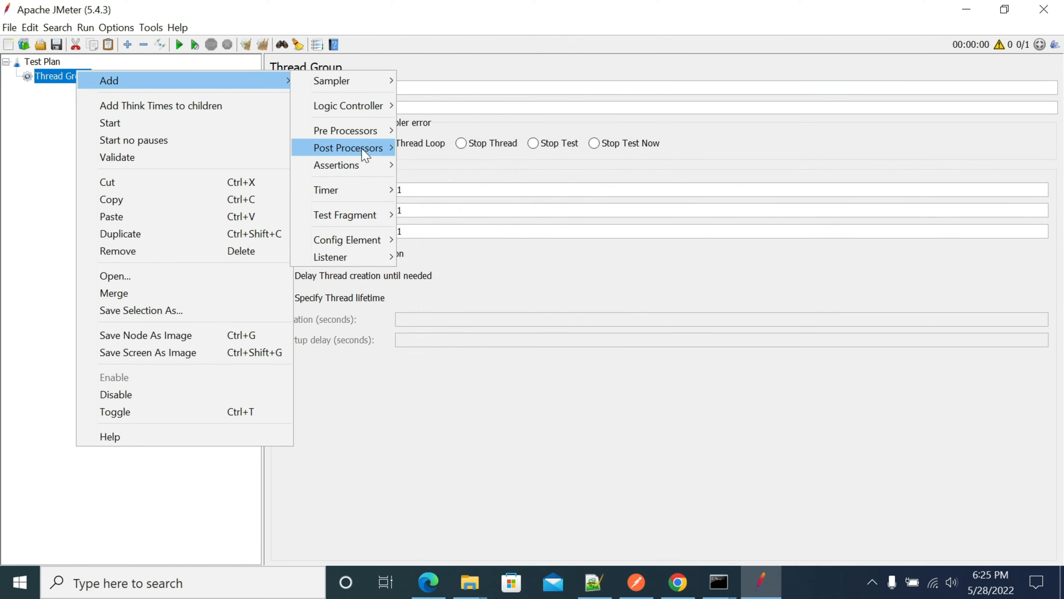
pyautogui.moveTo(360, 80)
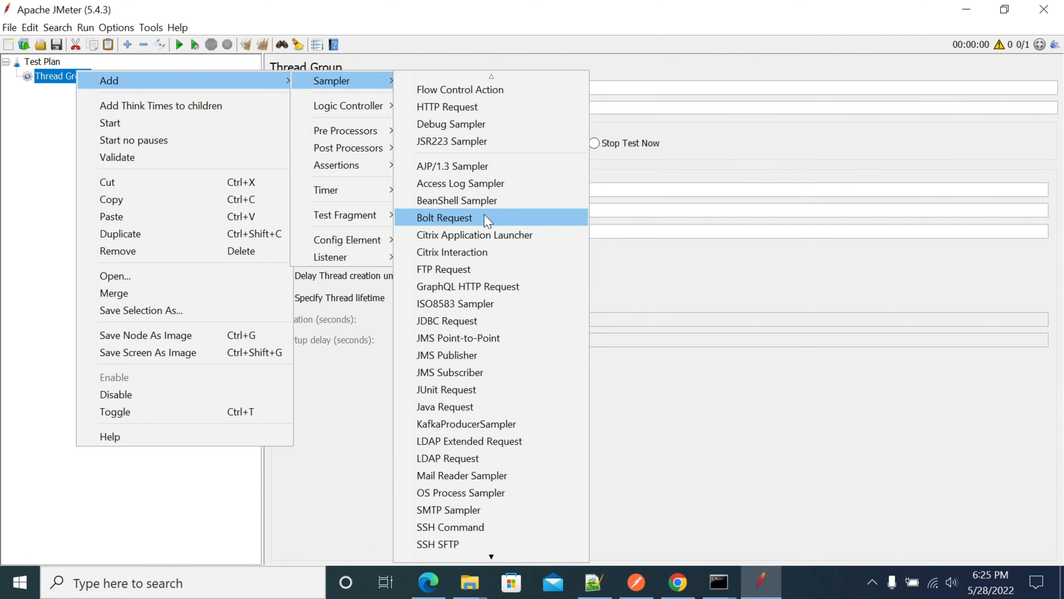
pyautogui.scroll(-8, 487, 511)
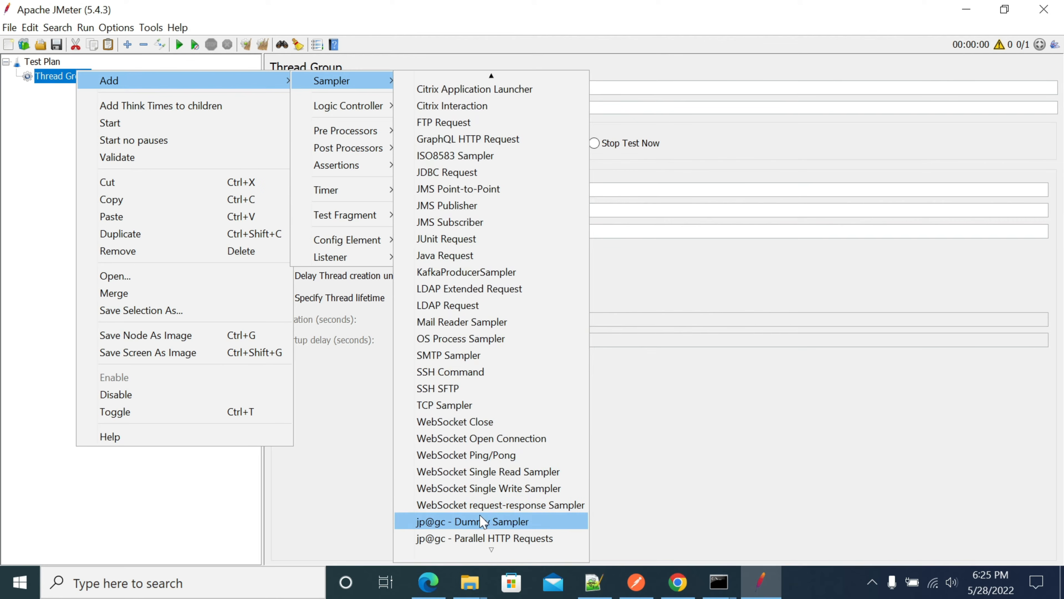
pyautogui.click(471, 522)
# - Replace the Dummy Sampler's default Request Data with the copied base64Encode function call
pyautogui.moveTo(708, 277); pyautogui.dragTo(407, 251)
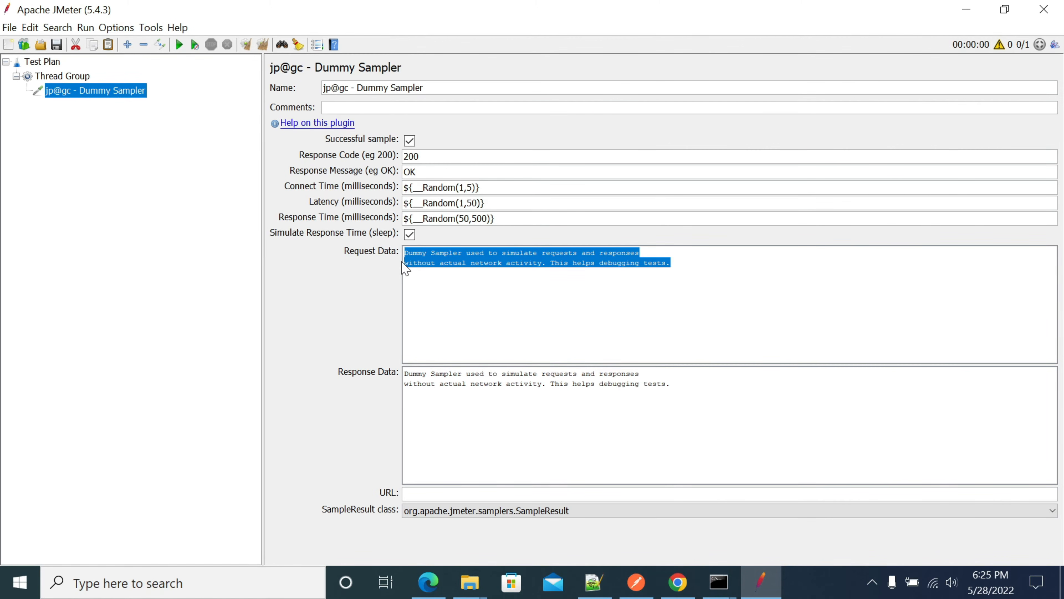
pyautogui.hotkey('ctrl', 'v')
pyautogui.moveTo(481, 254); pyautogui.dragTo(539, 249)
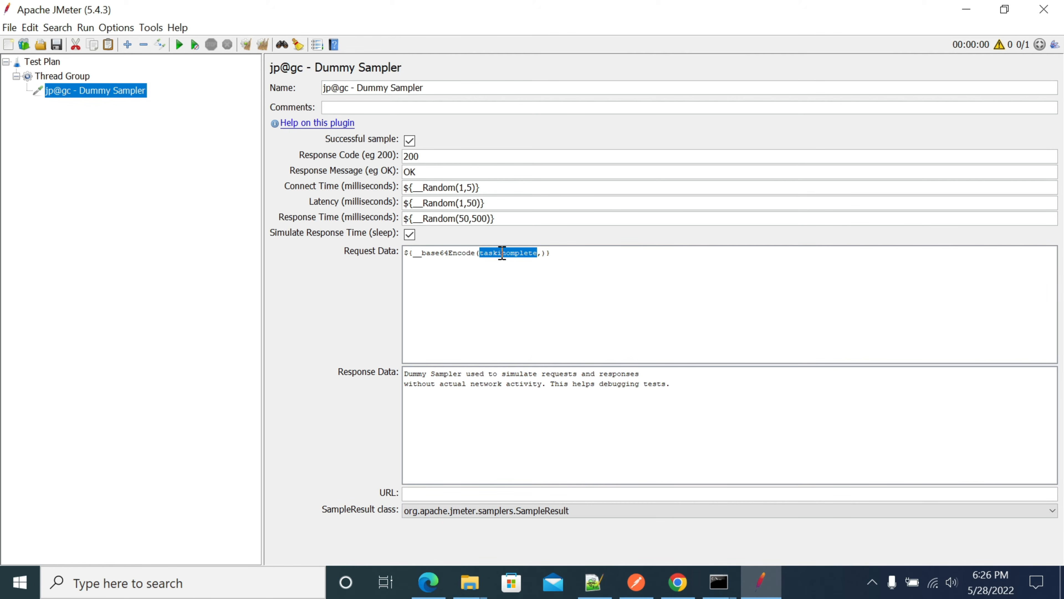
pyautogui.moveTo(476, 253); pyautogui.dragTo(434, 248)
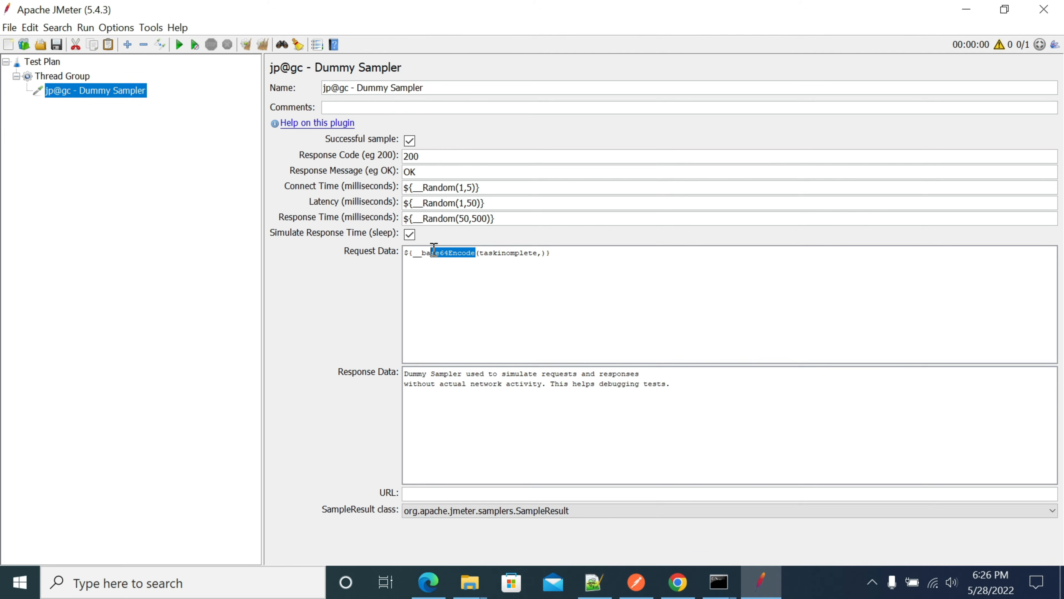
# - Reopen the Function Helper and choose the urlencode function
pyautogui.click(143, 28)
pyautogui.click(210, 87)
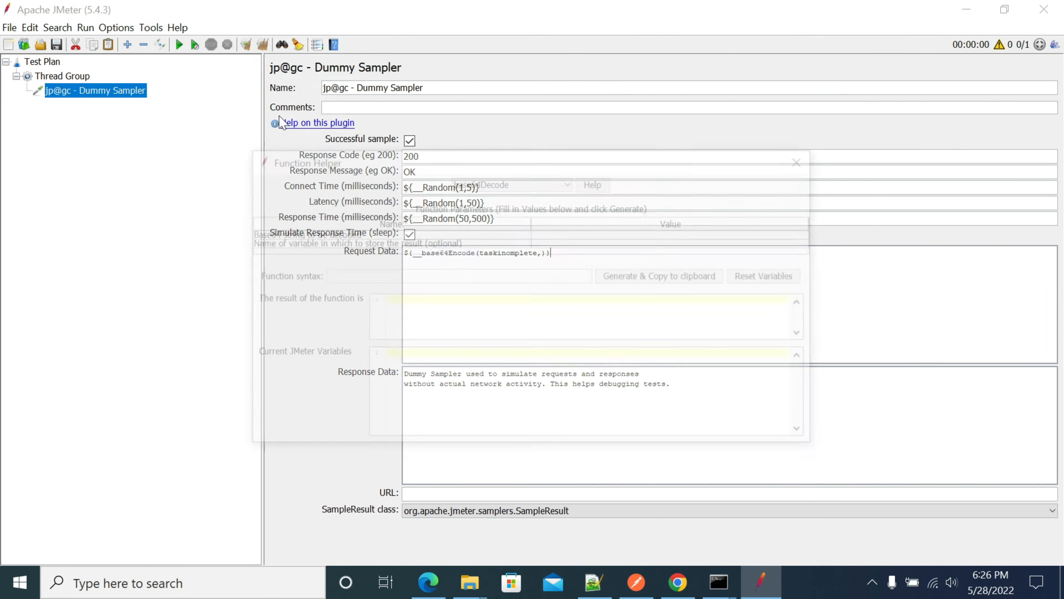
pyautogui.click(569, 182)
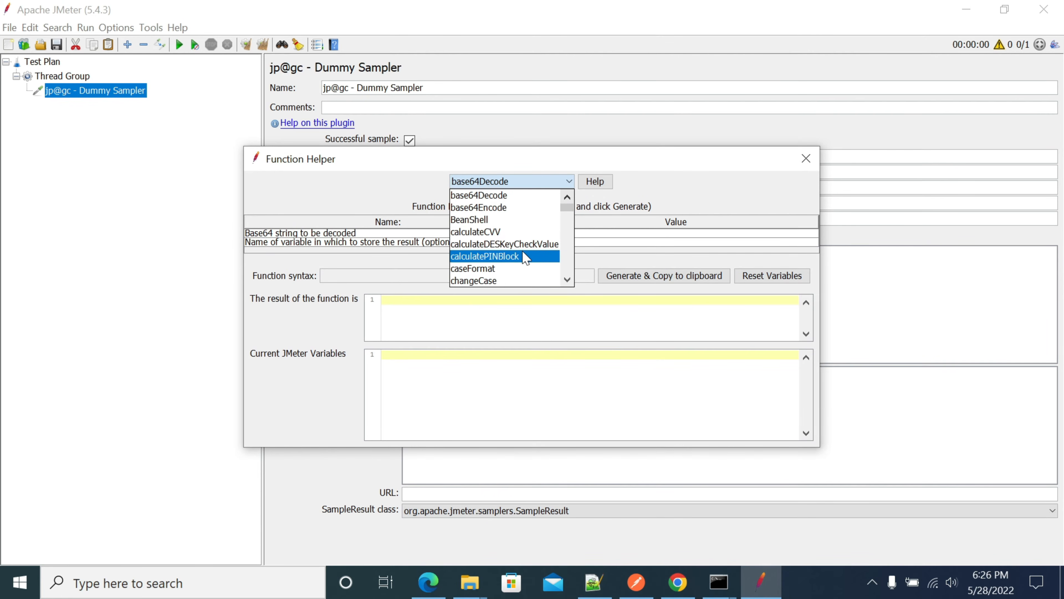
pyautogui.scroll(-2, 515, 258)
pyautogui.scroll(-3, 511, 258)
pyautogui.scroll(-7, 505, 268)
pyautogui.scroll(-7, 501, 261)
pyautogui.scroll(-1, 502, 268)
pyautogui.click(489, 259)
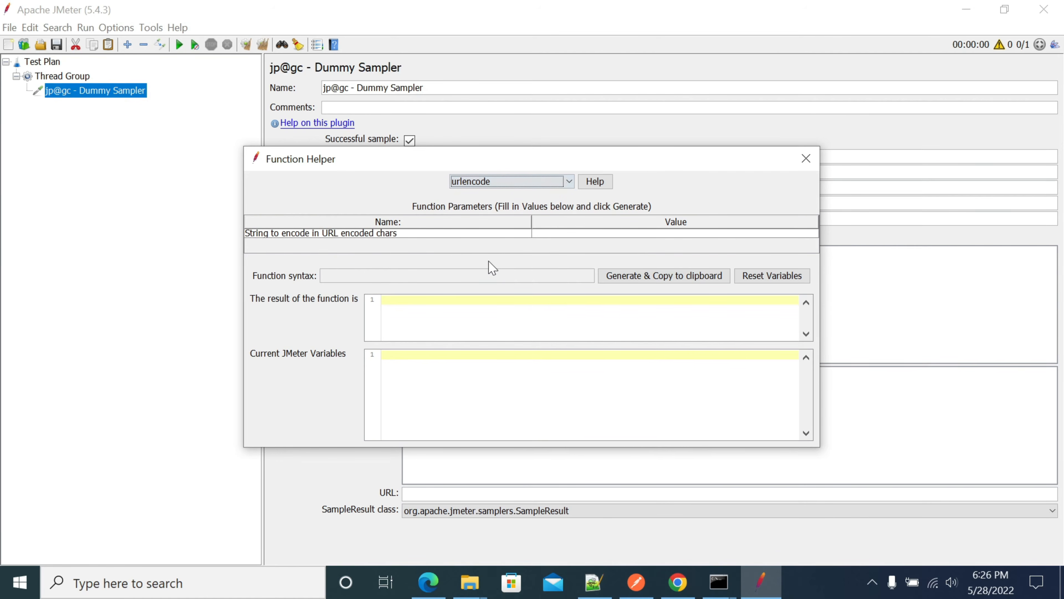
# - Enter teskinvomplete as the string to encode, generate and copy the urlencode function call, and close the Function Helper
pyautogui.doubleClick(551, 233)
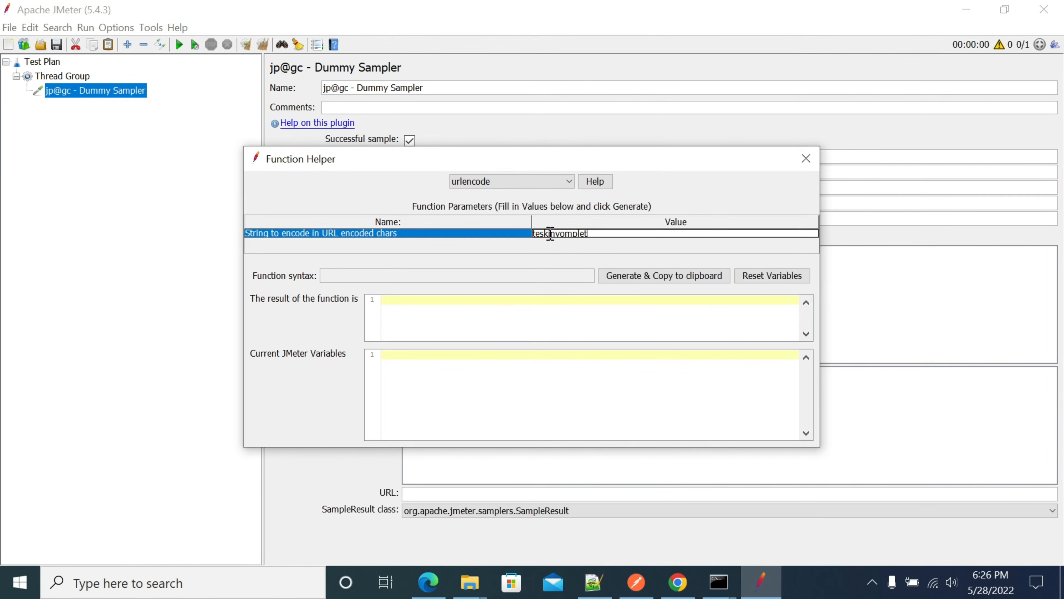
pyautogui.click(635, 285)
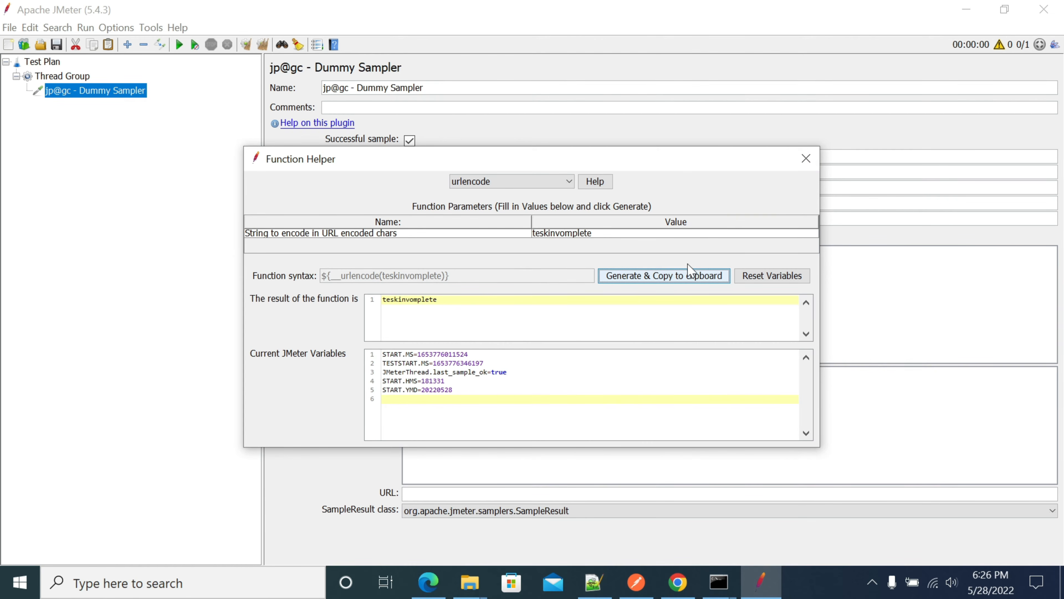
pyautogui.click(806, 158)
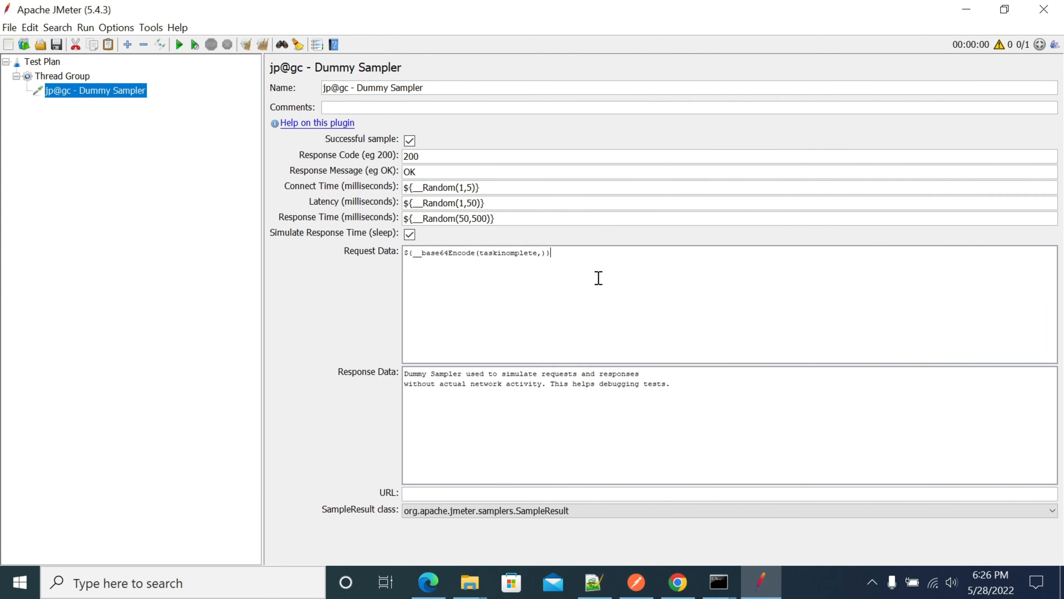
pyautogui.click(599, 278)
pyautogui.hotkey('ctrl', 'v')
pyautogui.moveTo(540, 273); pyautogui.dragTo(393, 271)
pyautogui.press('Delete')
# - Replace the base64Encode argument in Request Data with the copied urlencode call and correct the inner string to taskincomplete
pyautogui.moveTo(480, 255); pyautogui.dragTo(539, 251)
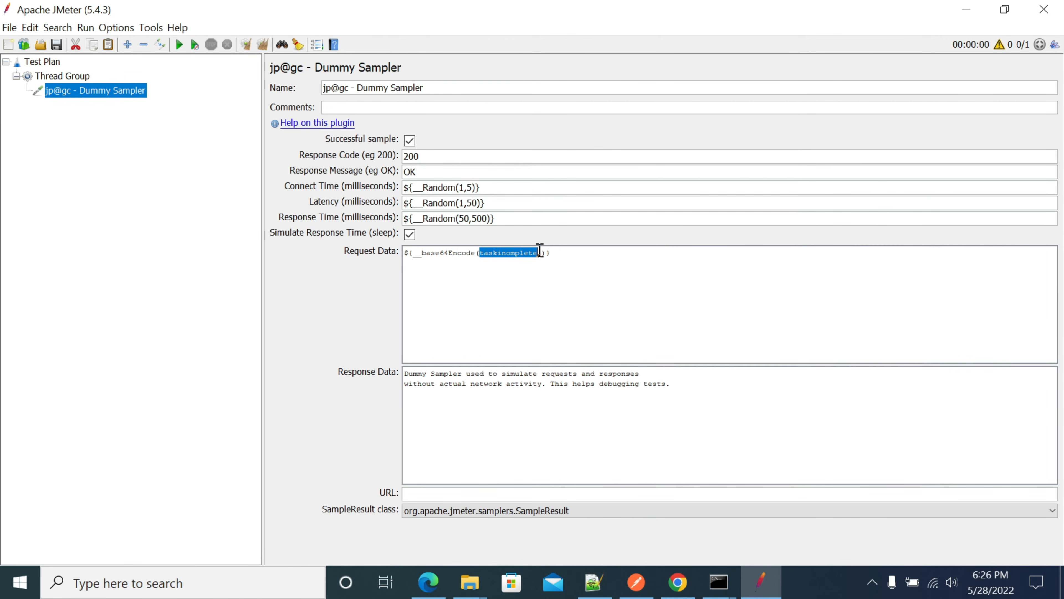
pyautogui.hotkey('ctrl', 'v')
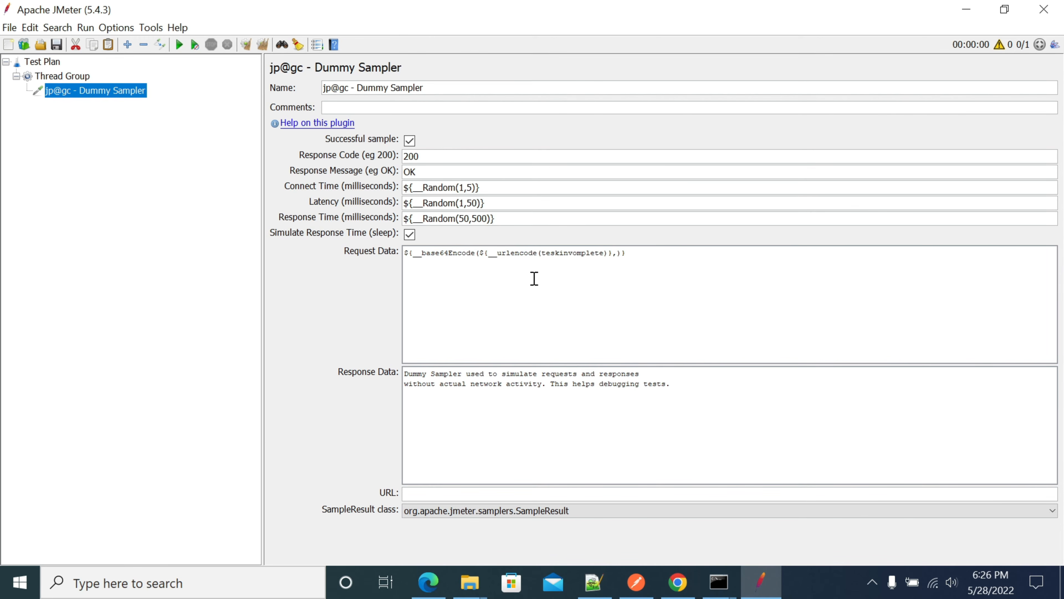
pyautogui.click(550, 276)
pyautogui.press('BackSpace')
pyautogui.write('a')
pyautogui.press('Right')
pyautogui.press('Right')
pyautogui.press('Right')
pyautogui.press('Right')
pyautogui.press('Right')
pyautogui.press('BackSpace')
pyautogui.write('c')
pyautogui.doubleClick(570, 252)
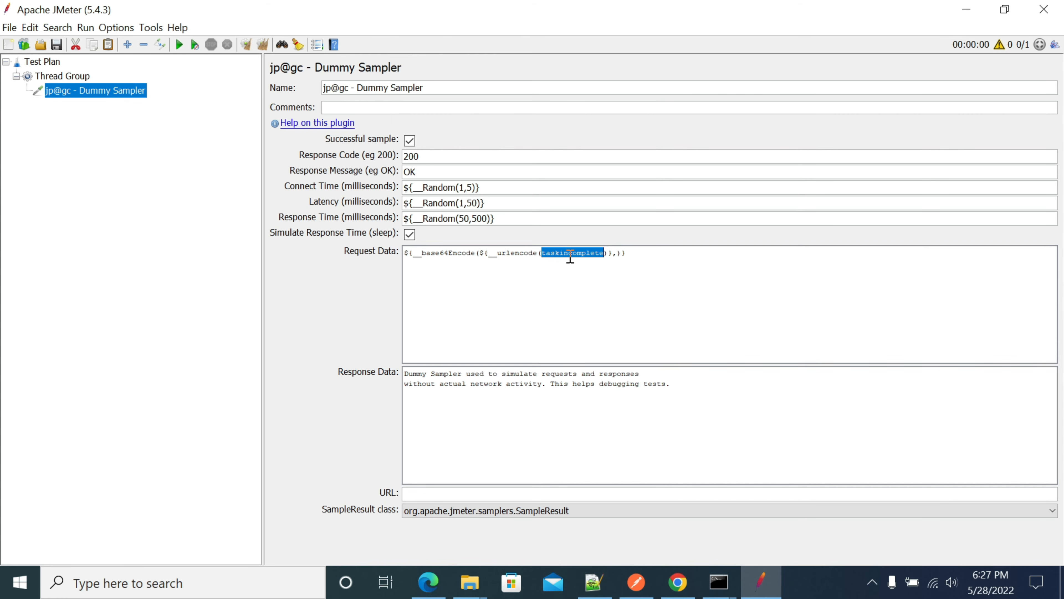
pyautogui.doubleClick(513, 252)
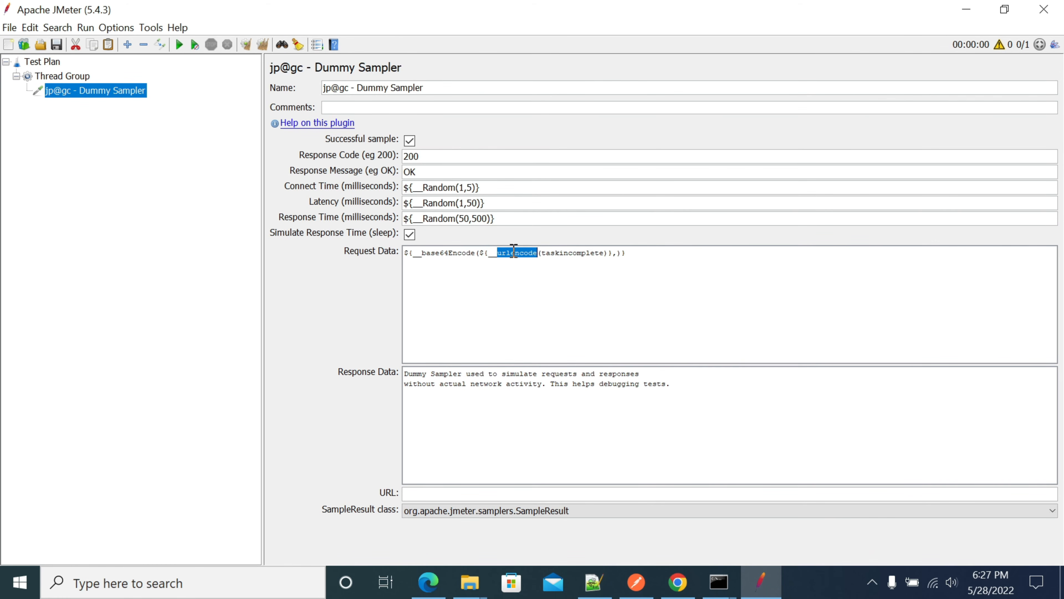
pyautogui.doubleClick(445, 252)
pyautogui.moveTo(640, 253); pyautogui.dragTo(327, 248)
# - Add a View Results Tree listener to the Thread Group
pyautogui.click(74, 79)
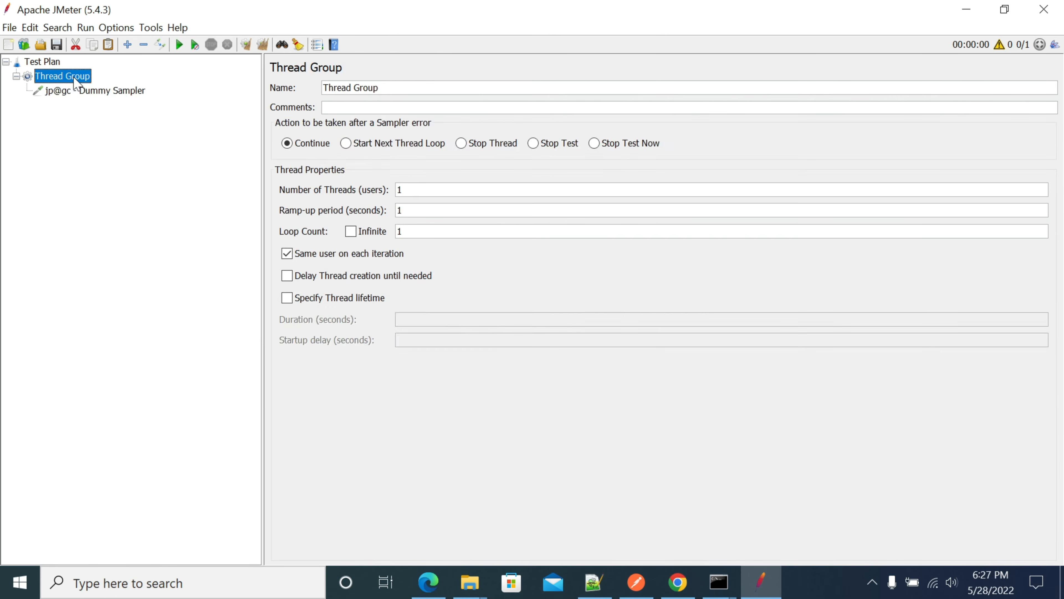
pyautogui.rightClick(75, 78)
pyautogui.moveTo(197, 88)
pyautogui.moveTo(366, 268)
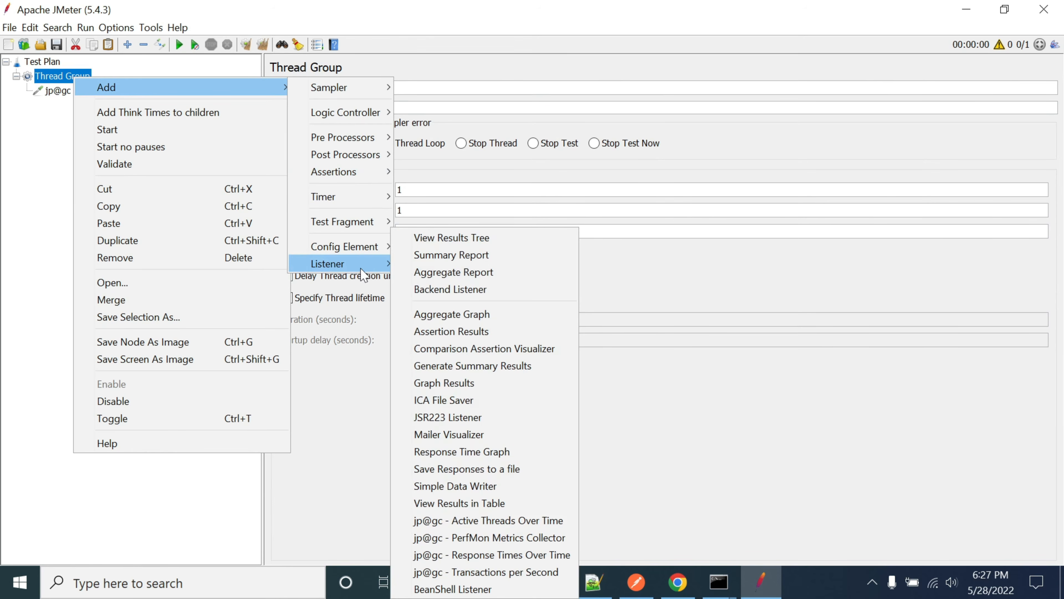
pyautogui.click(443, 240)
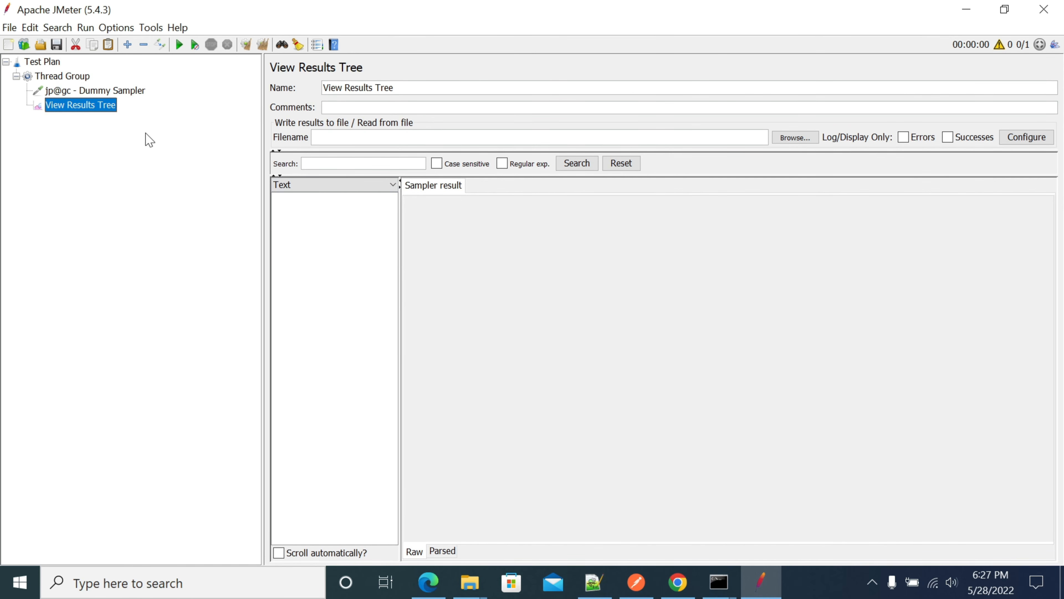
# - Run the test plan and open the Dummy Sampler's request body in the results to examine the encoded string
pyautogui.hotkey('ctrl', 'r')
pyautogui.click(556, 326)
pyautogui.click(303, 201)
pyautogui.click(486, 185)
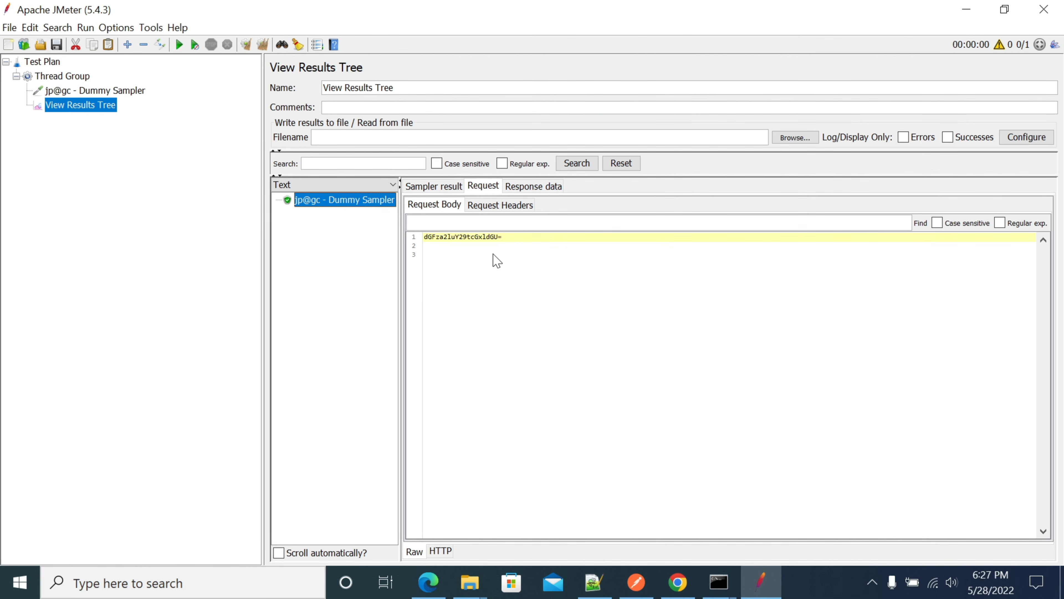
pyautogui.moveTo(505, 237); pyautogui.dragTo(427, 238)
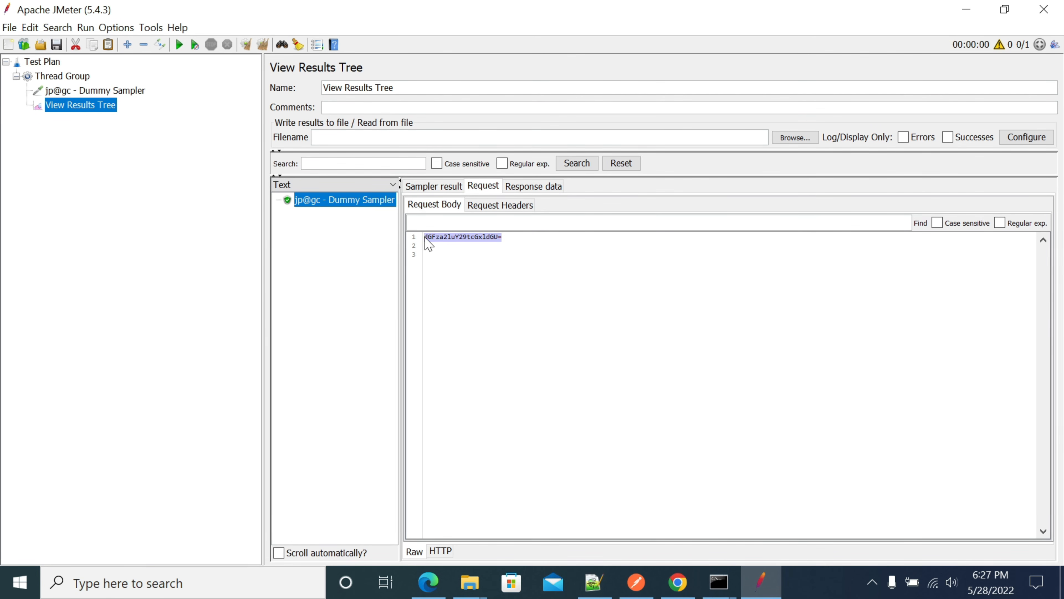